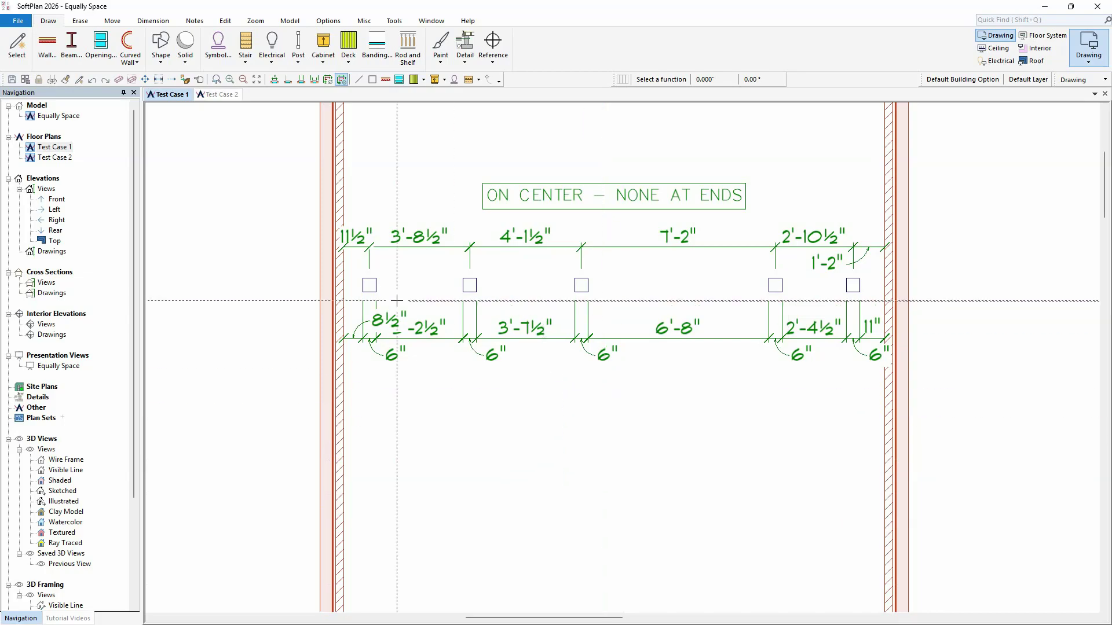
- Check the object types of the left post and the left wall
right_click(370, 291)
key("Escape")
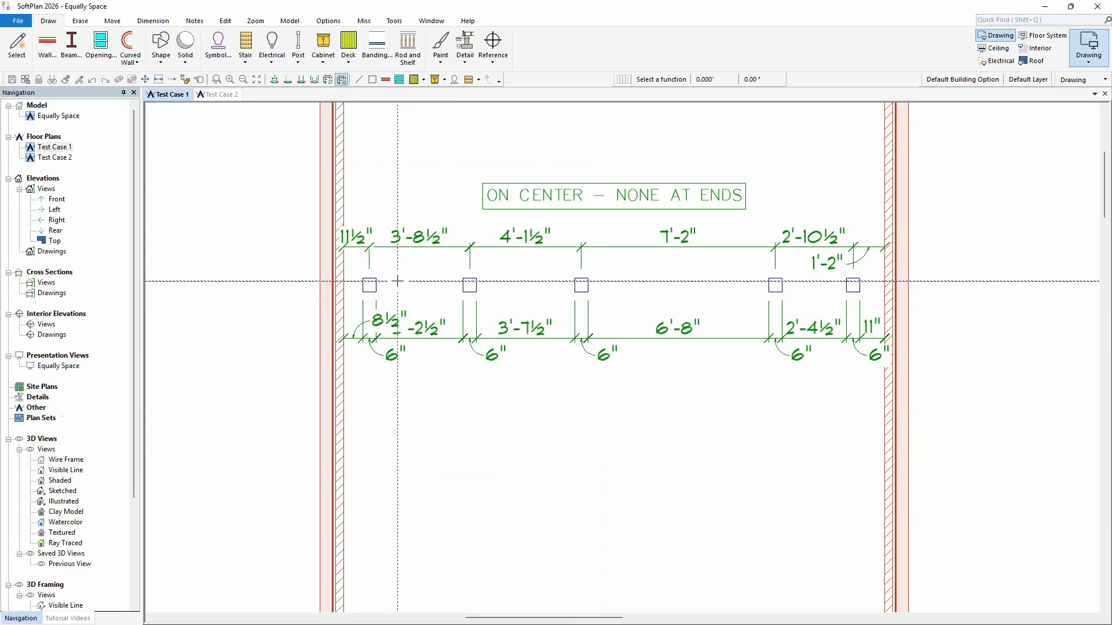
right_click(340, 285)
key("Escape")
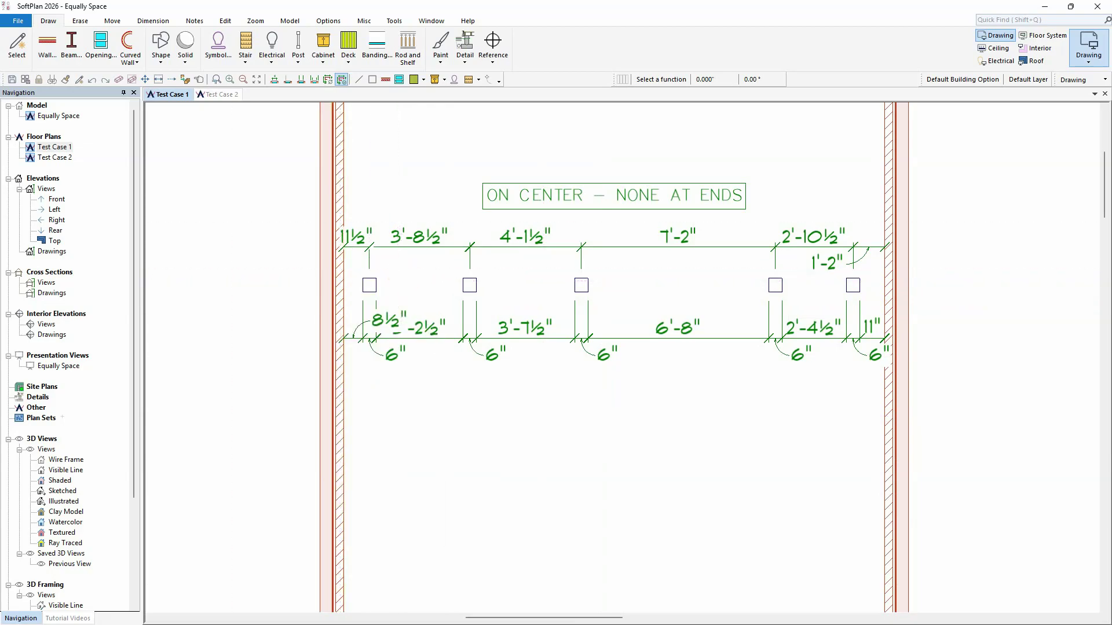
- Start Equally Space from the Move tab and block-select the row of five posts
left_click(111, 23)
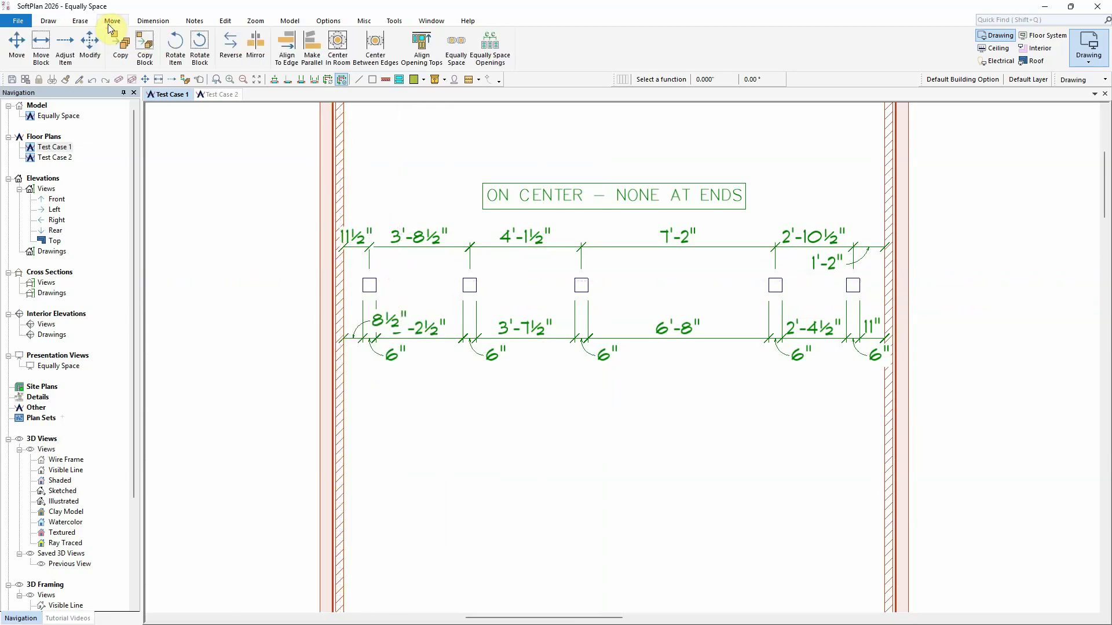
left_click(456, 46)
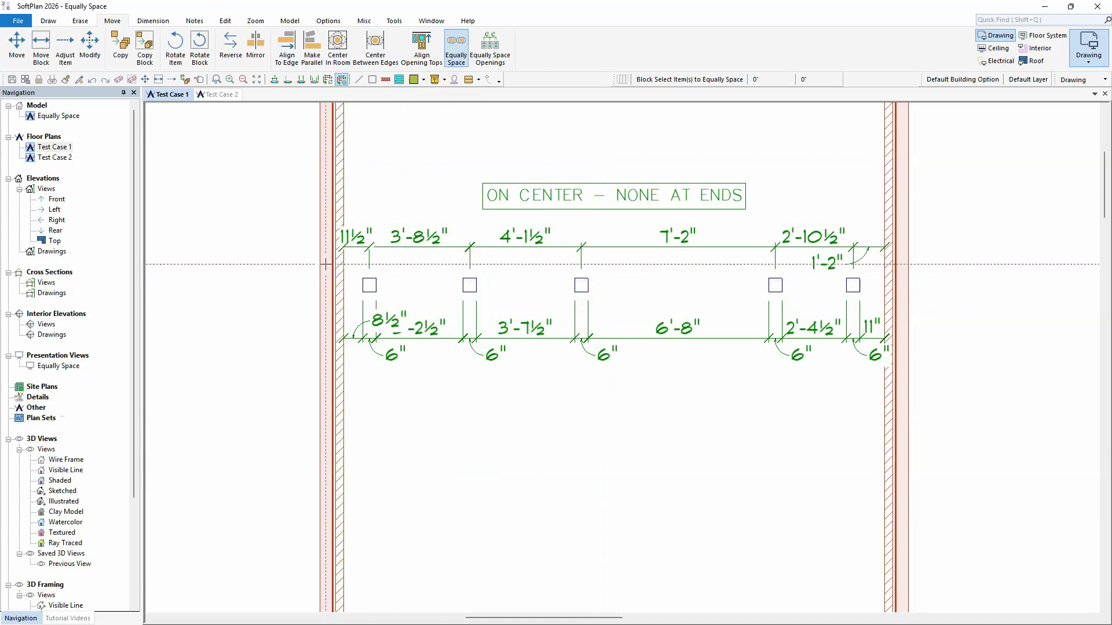
left_click_drag(326, 265, 898, 307)
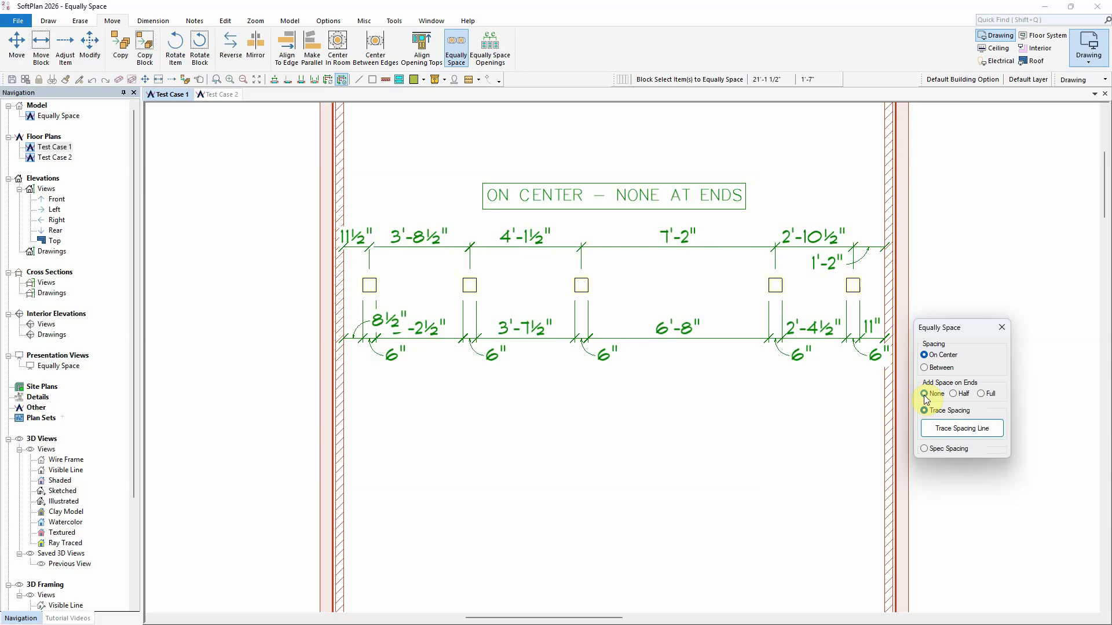
- Trace the spacing line wall to wall so the posts sit 5'-0" on center, then toggle Cursor Snap
left_click(945, 434)
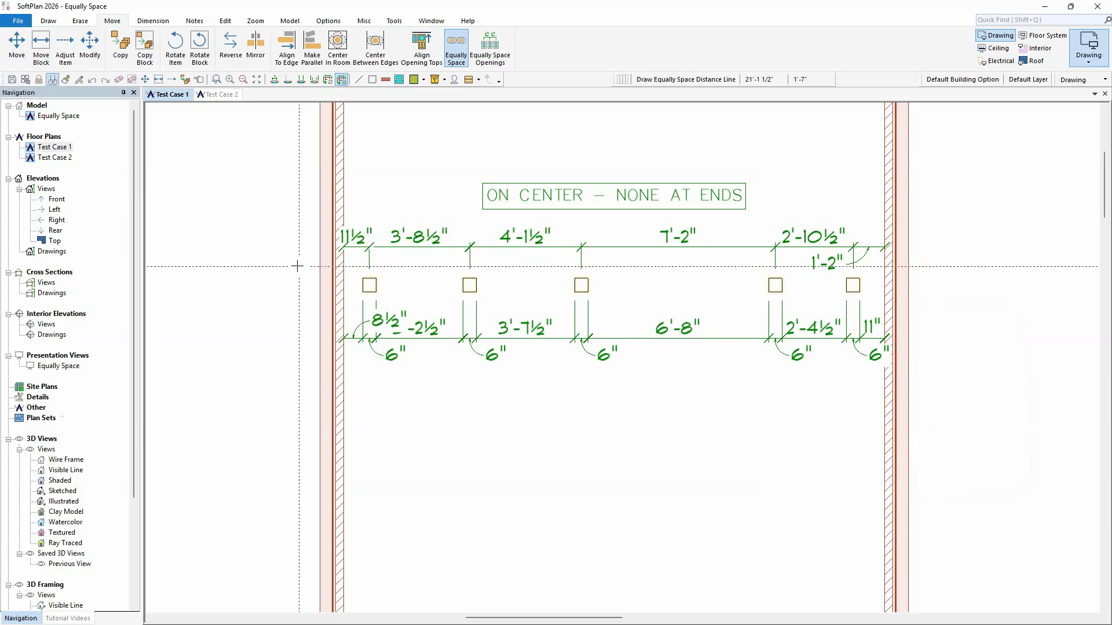
left_click(344, 284)
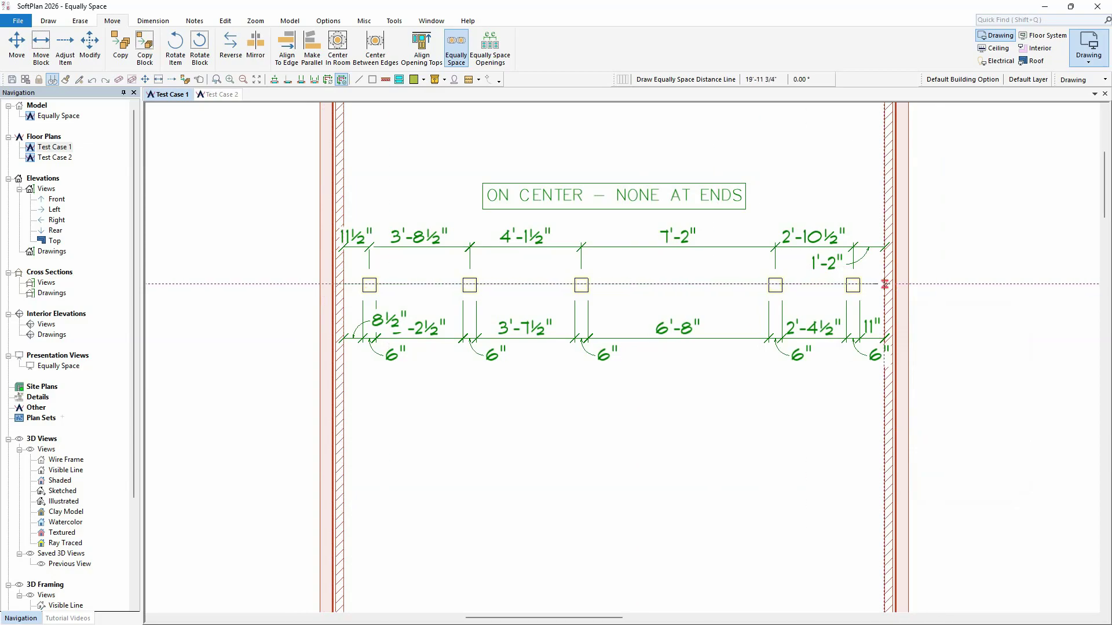
left_click(885, 284)
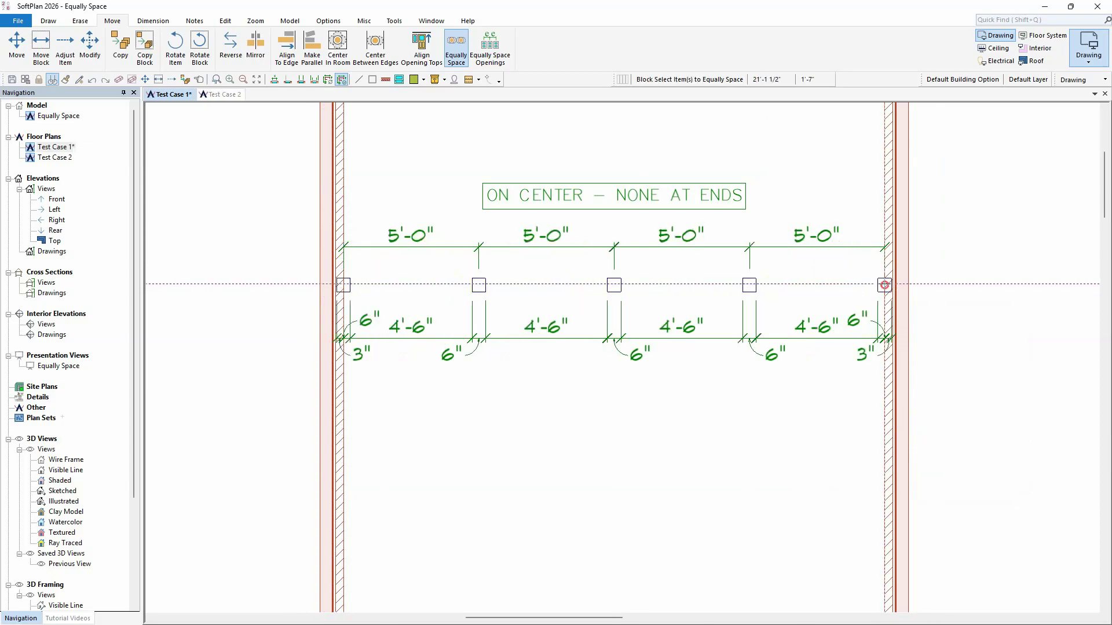
left_click(54, 83)
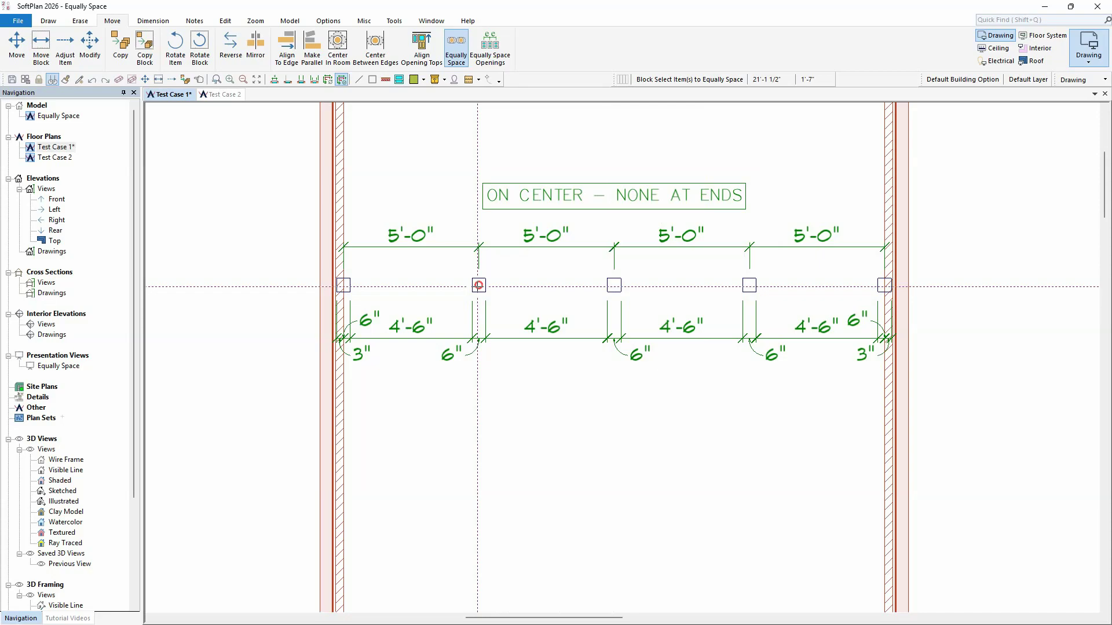
- Respace the Between example's five posts wall to wall with equal 4'-4½" clear gaps
scroll(478, 285, "down", 5)
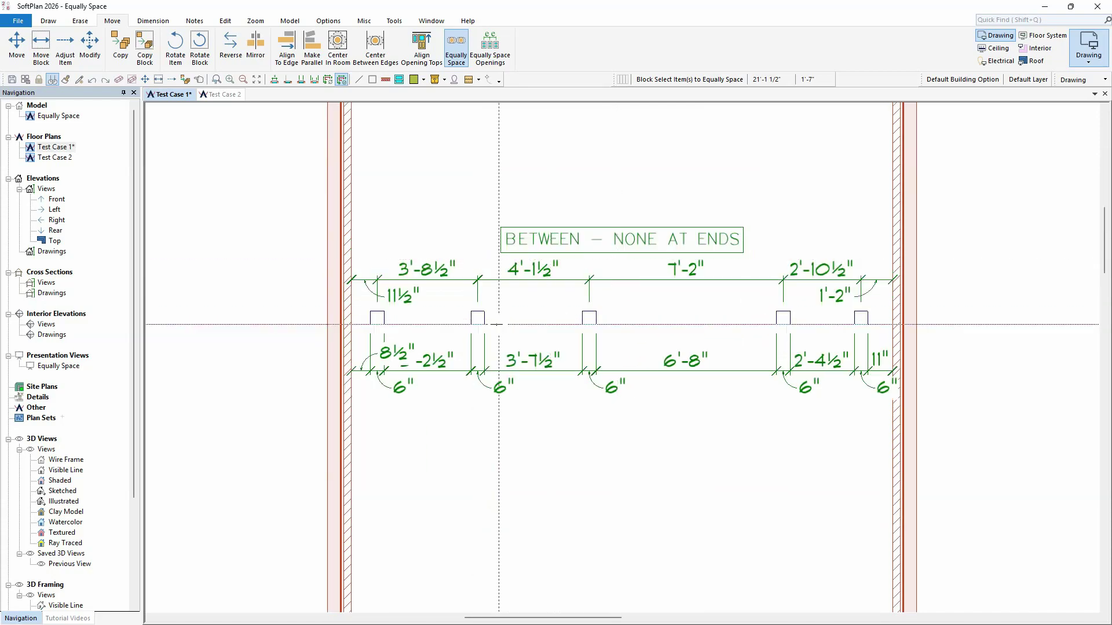
left_click_drag(313, 293, 904, 345)
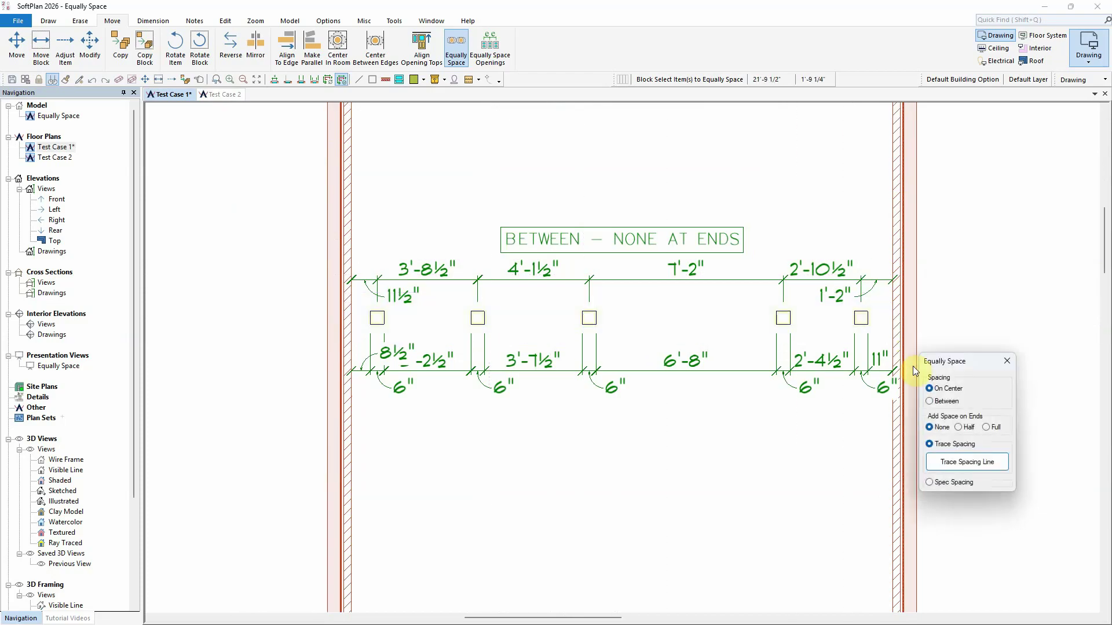
left_click(930, 401)
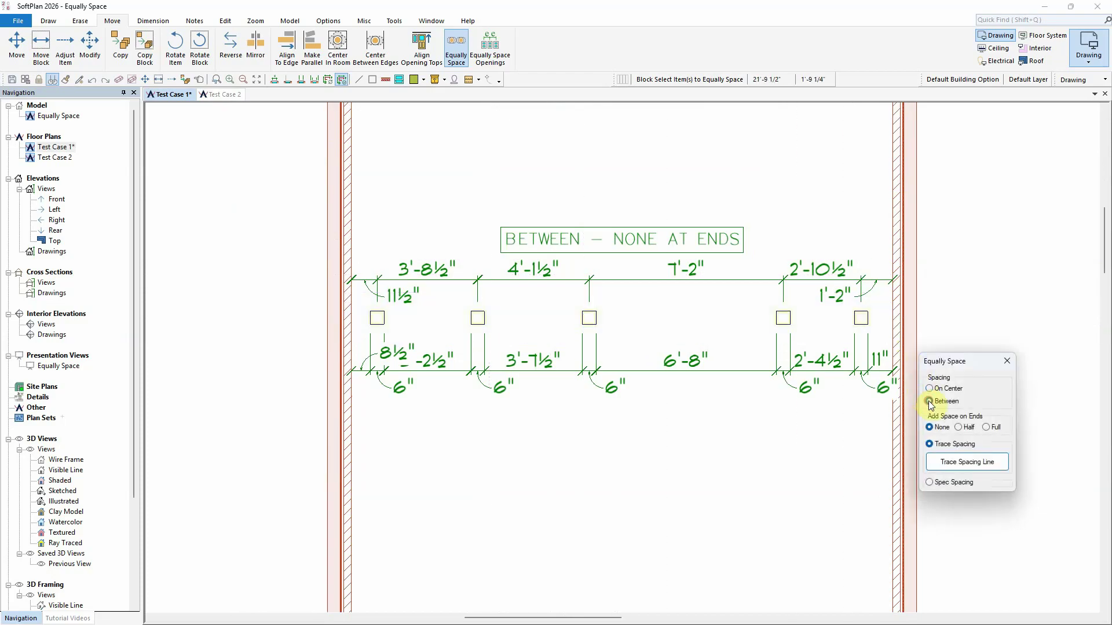
left_click(943, 462)
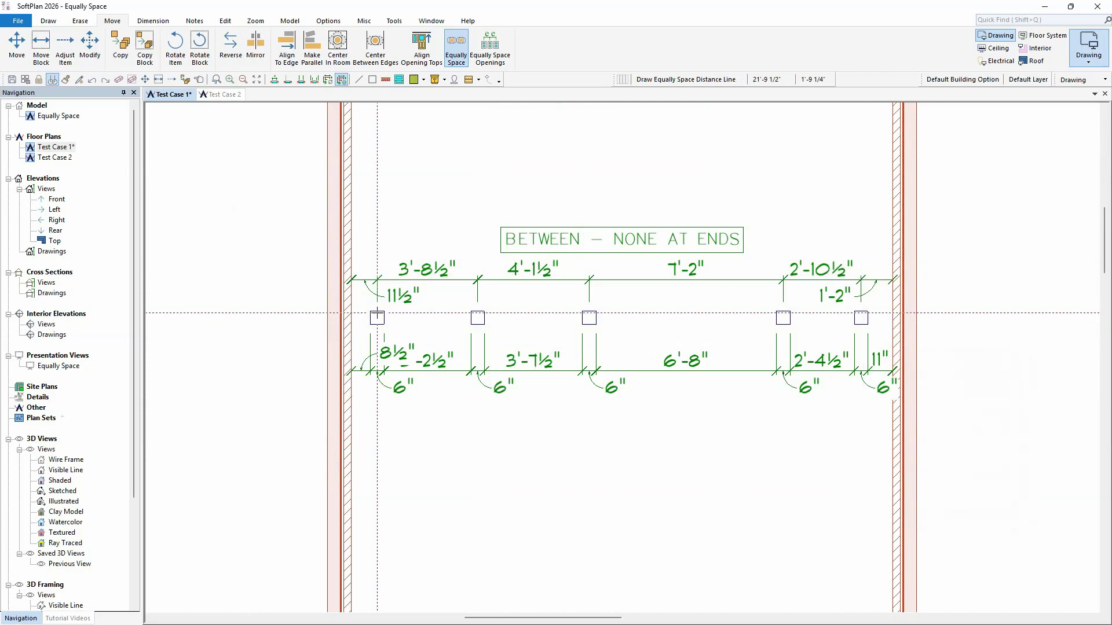
left_click(350, 316)
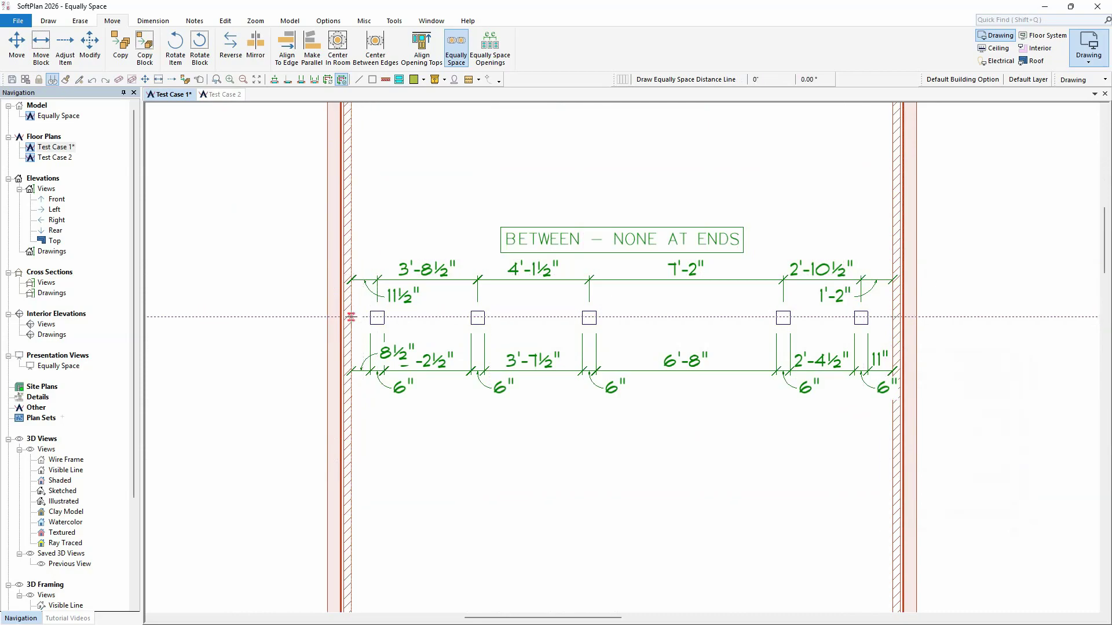
left_click(893, 317)
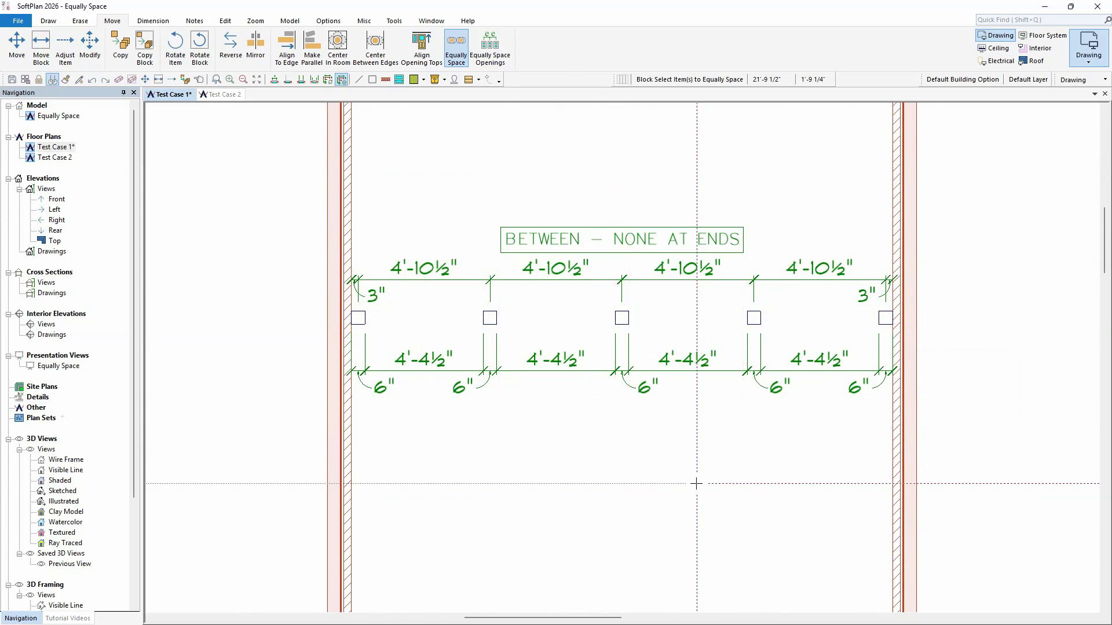
- Respace the Half Space posts with Half ends: 3'-6" gaps and 1'-9" at each wall
scroll(721, 198, "down", 5)
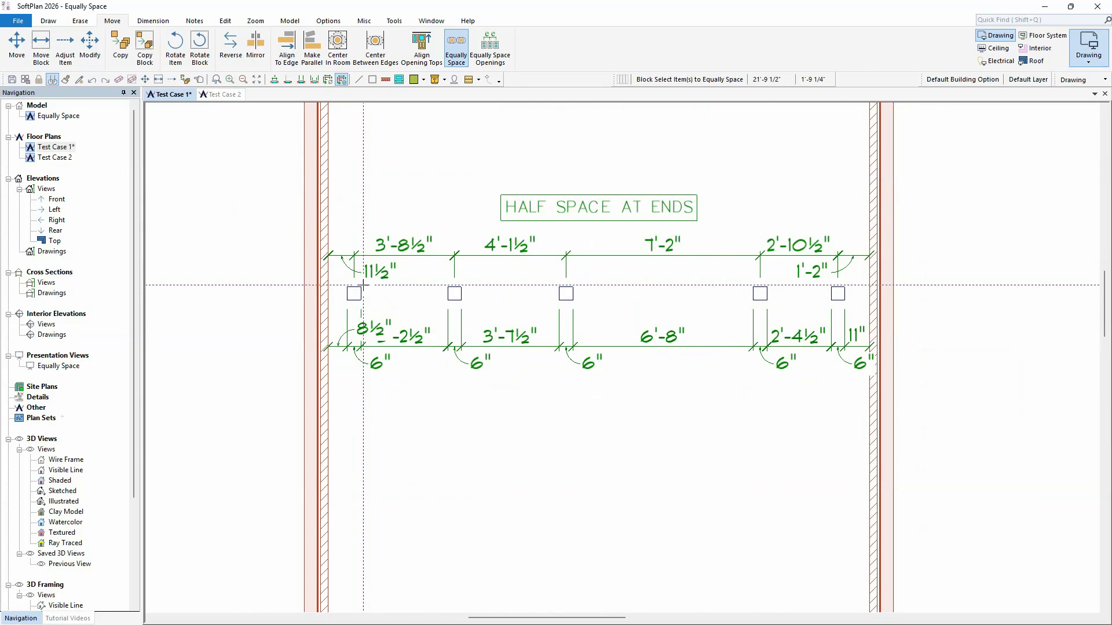
mouse_move(319, 276)
left_mouse_down()
mouse_move(403, 298)
mouse_move(878, 313)
mouse_move(878, 326)
left_mouse_up()
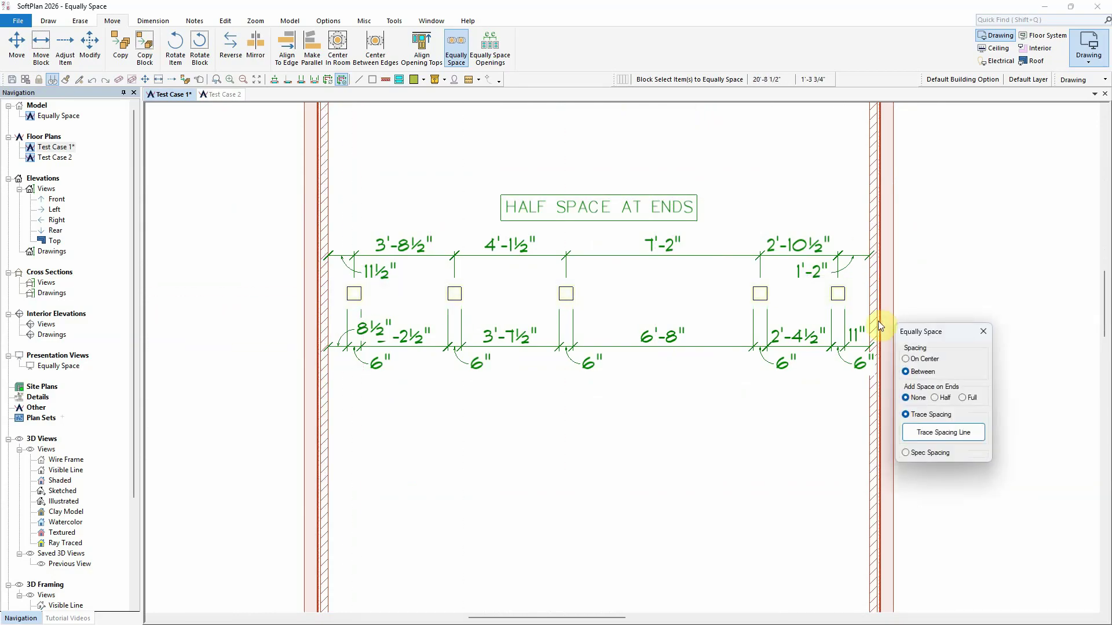
left_click(935, 398)
left_click(943, 432)
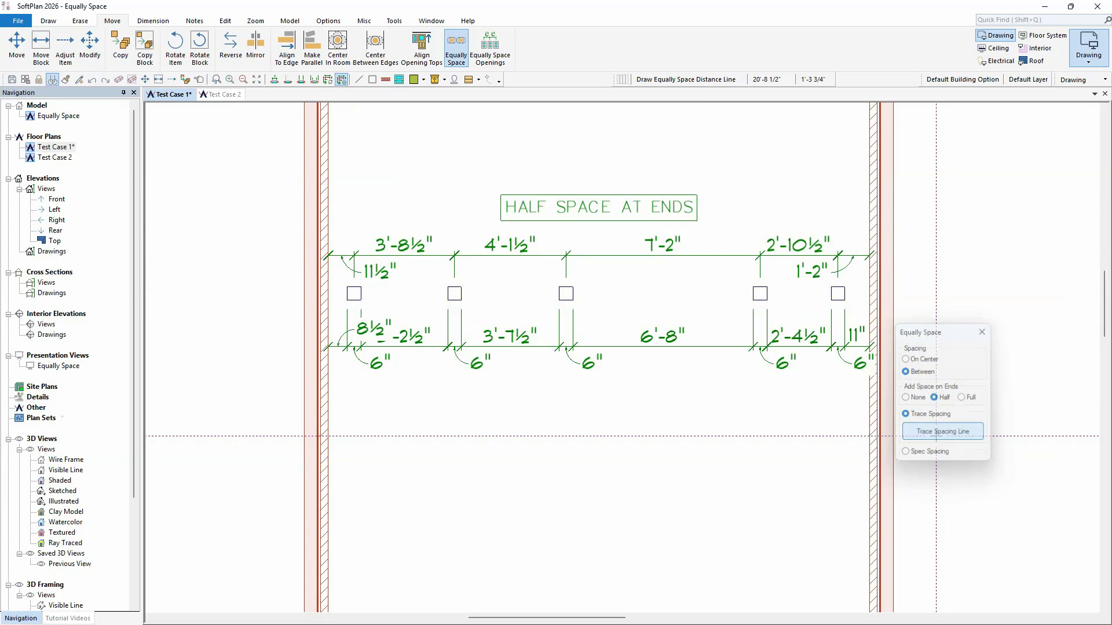
left_click(339, 296)
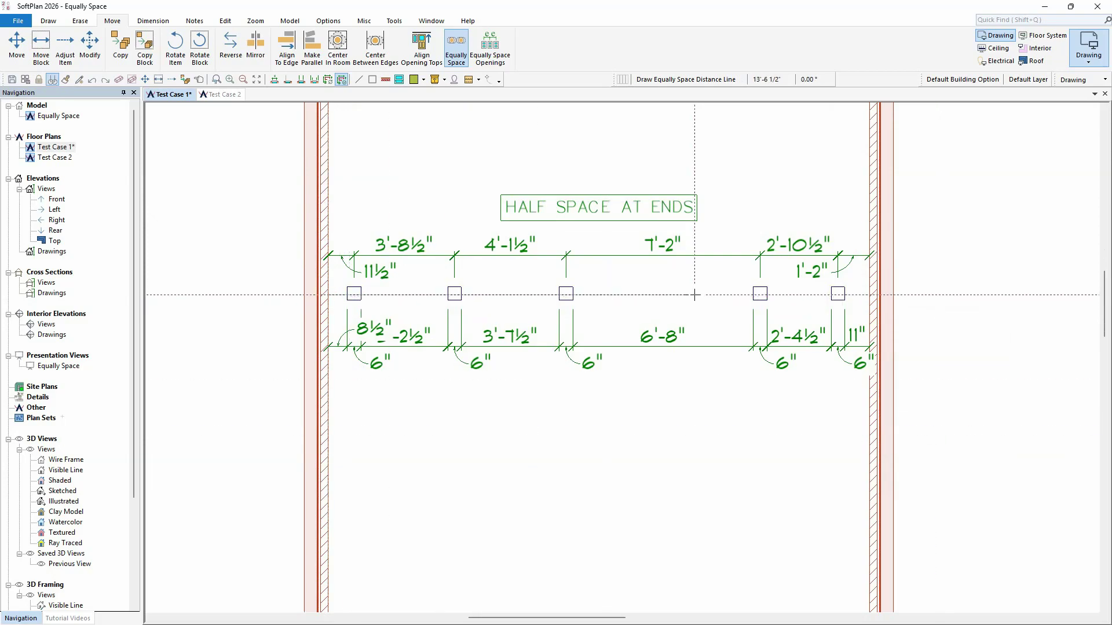
left_click(869, 296)
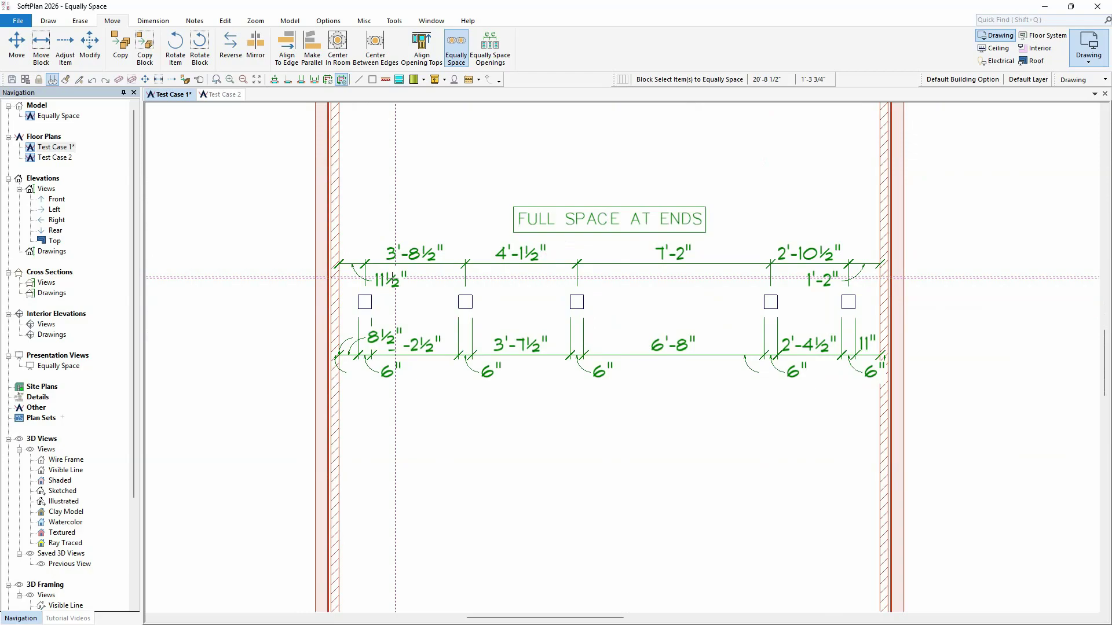
- Respace the Full Space posts with Full ends, giving equal 2'-11" gaps including both walls
left_click_drag(316, 282, 889, 331)
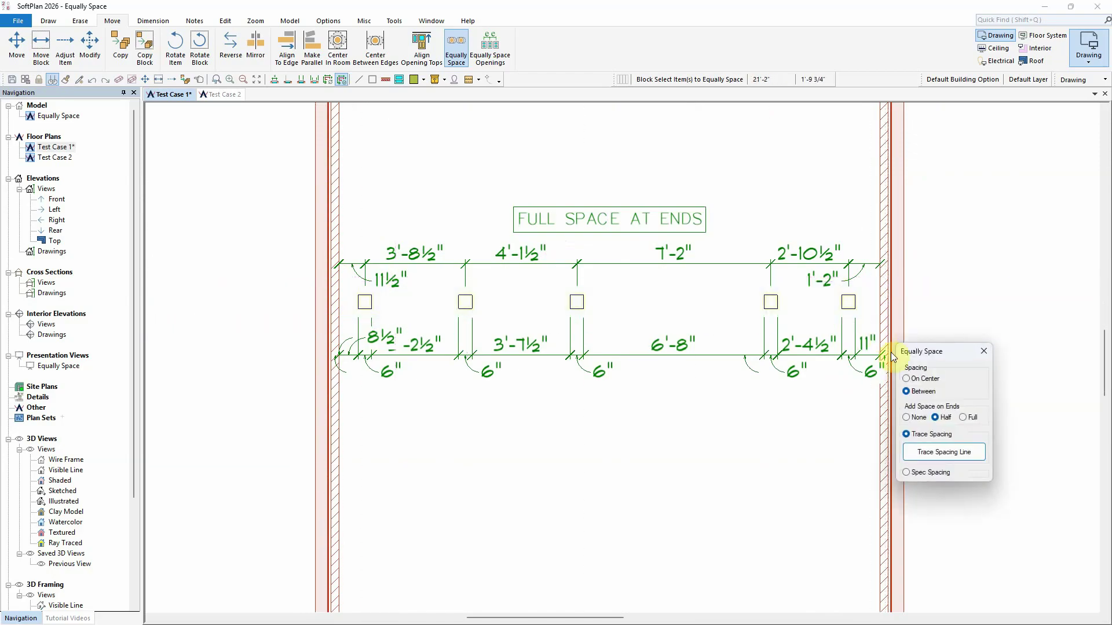
left_click(964, 418)
left_click(950, 452)
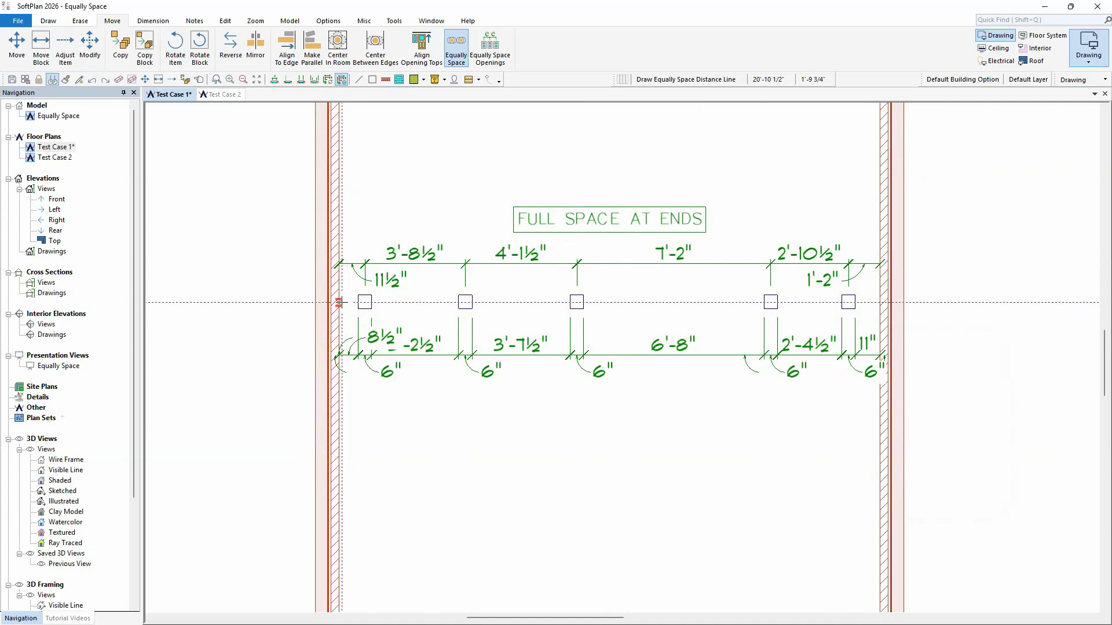
left_click(341, 303)
left_click(879, 302)
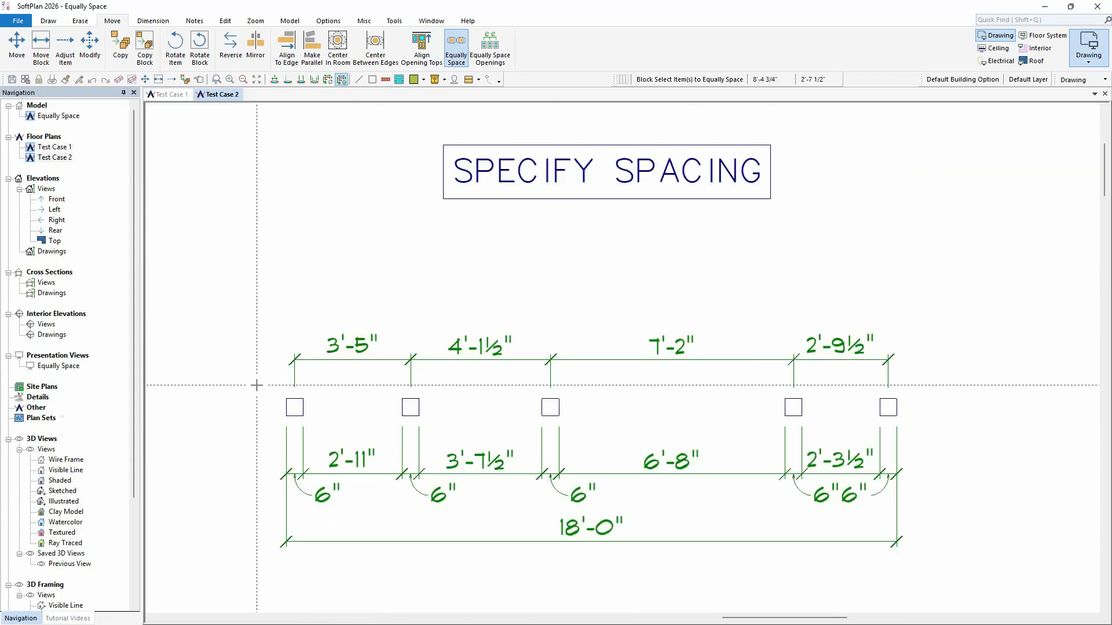
- Select the Specify Spacing posts and set Spec Spacing, Between, with a 20' distance
left_click_drag(250, 379, 940, 240)
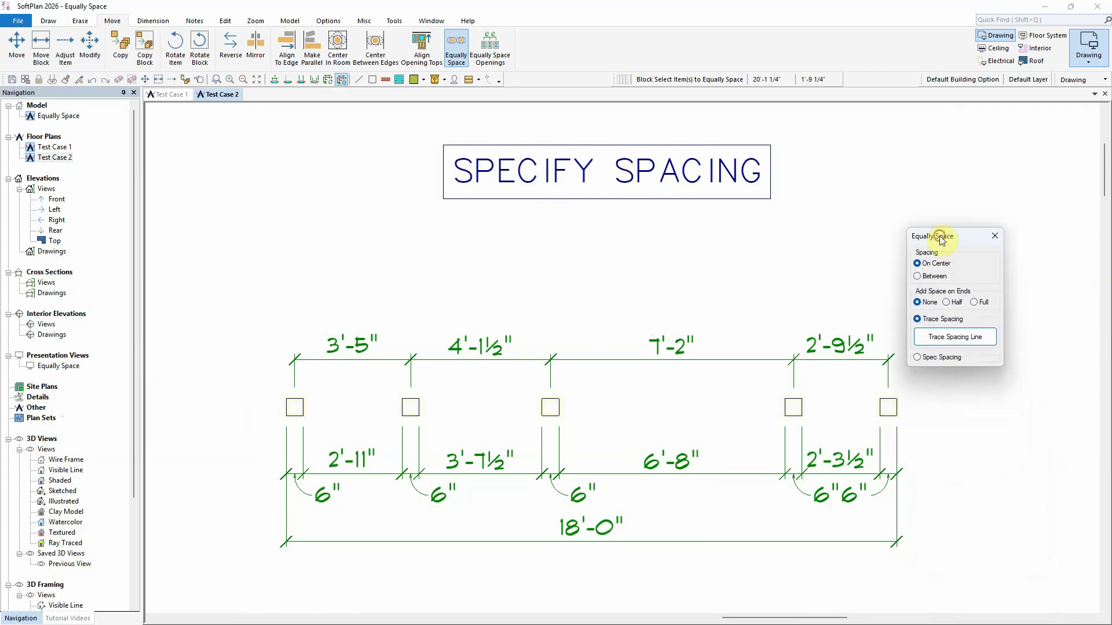
left_click(918, 357)
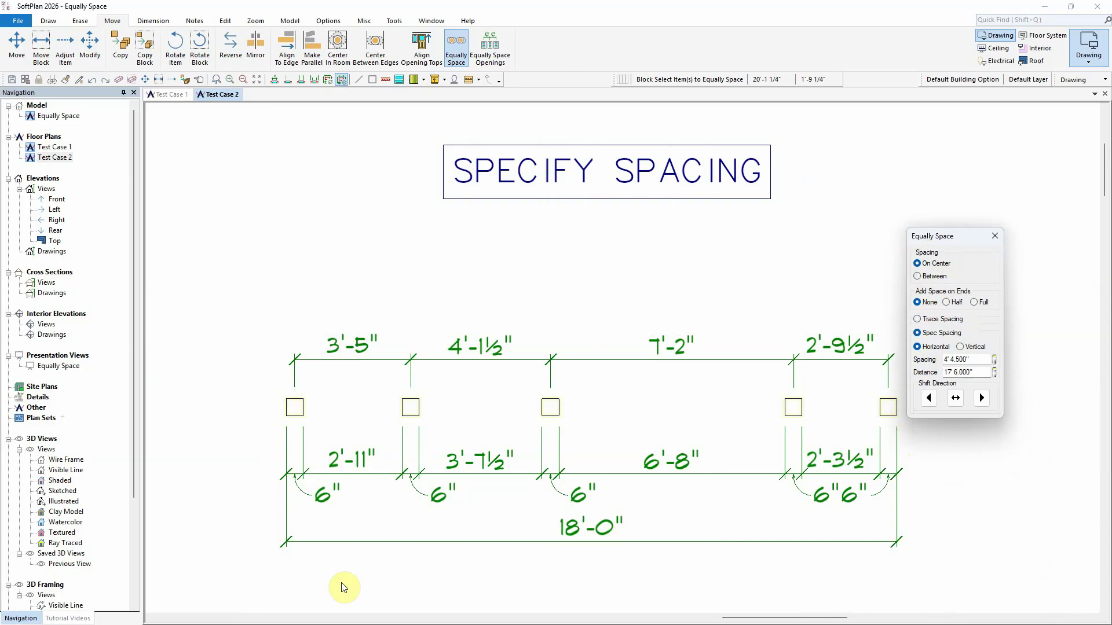
left_click(918, 276)
left_click_drag(942, 372, 986, 372)
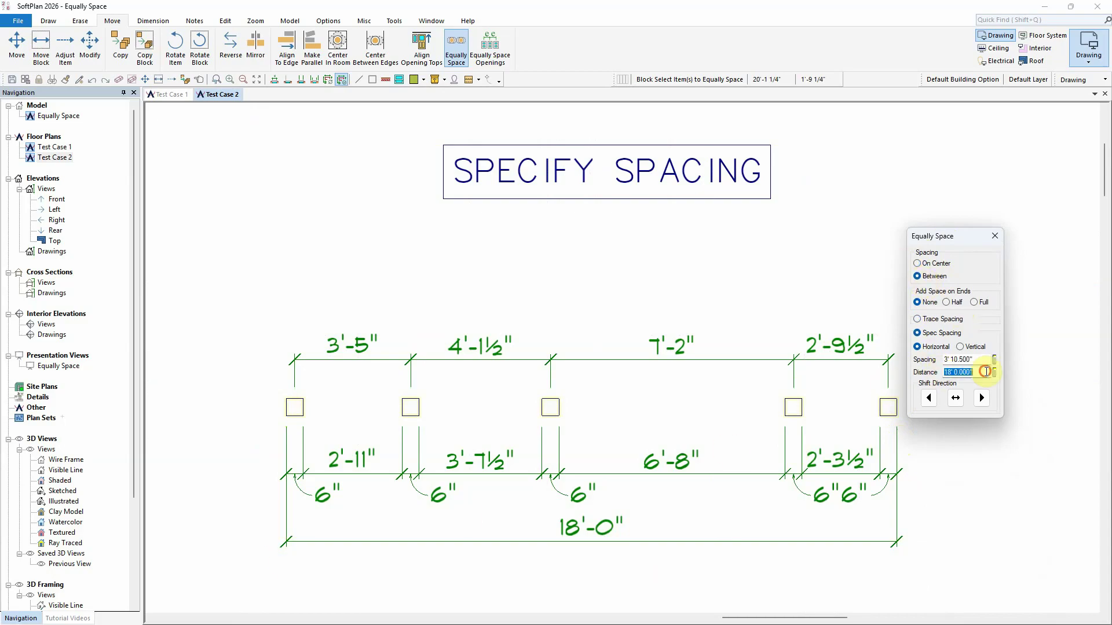
type("20")
key("Return")
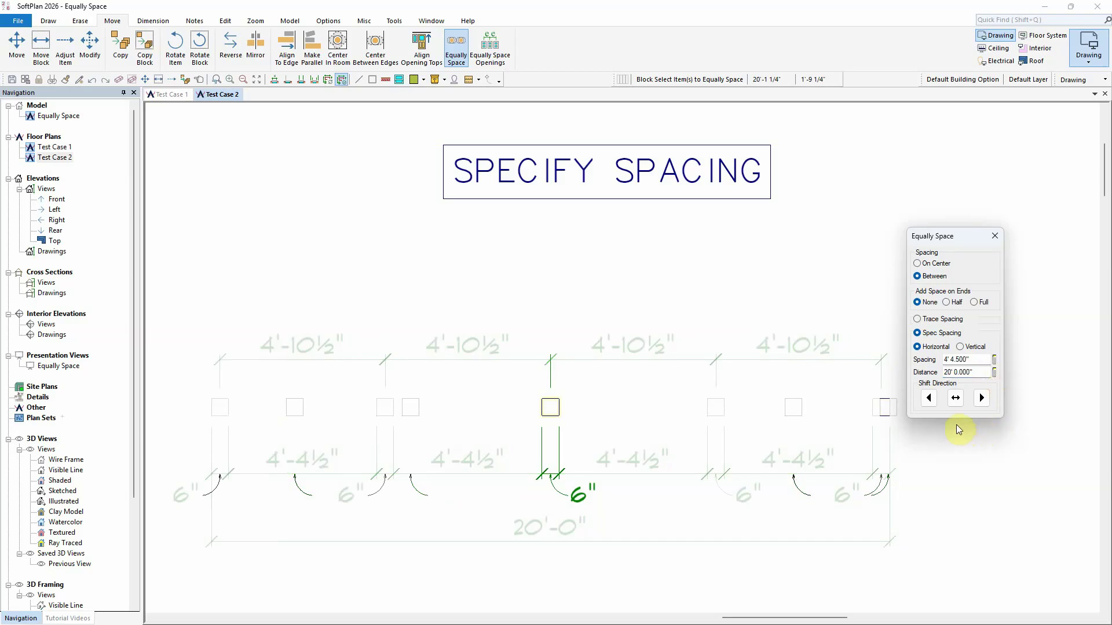
- Try the left, right and centre shift directions, then apply the 4'-4½" spacing leftward
left_click(929, 398)
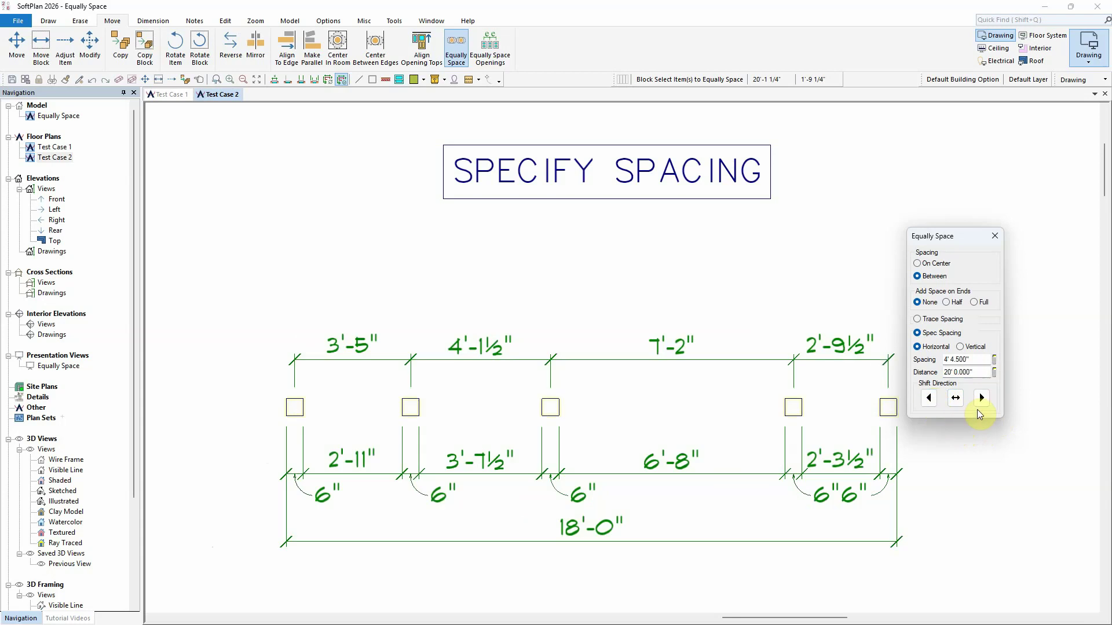
left_click(981, 400)
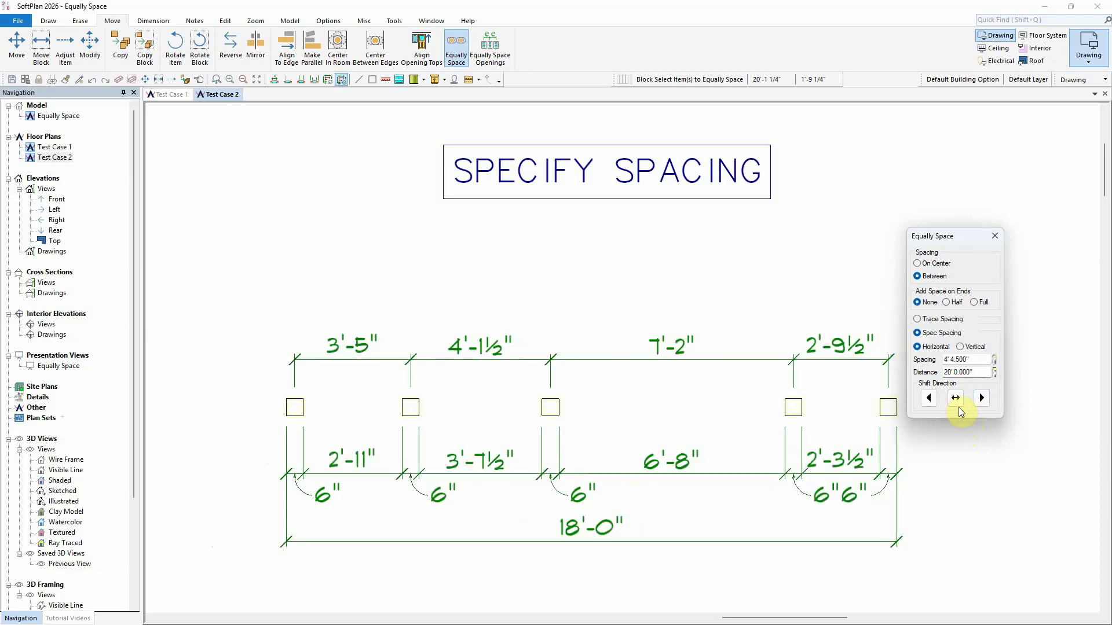
left_click(956, 400)
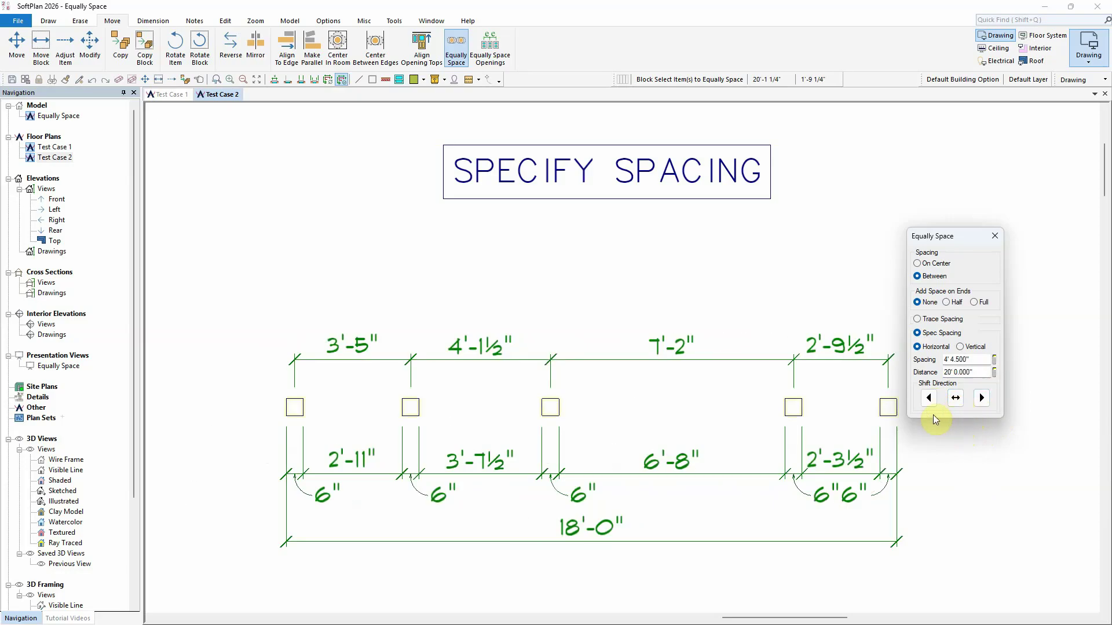
left_click(928, 400)
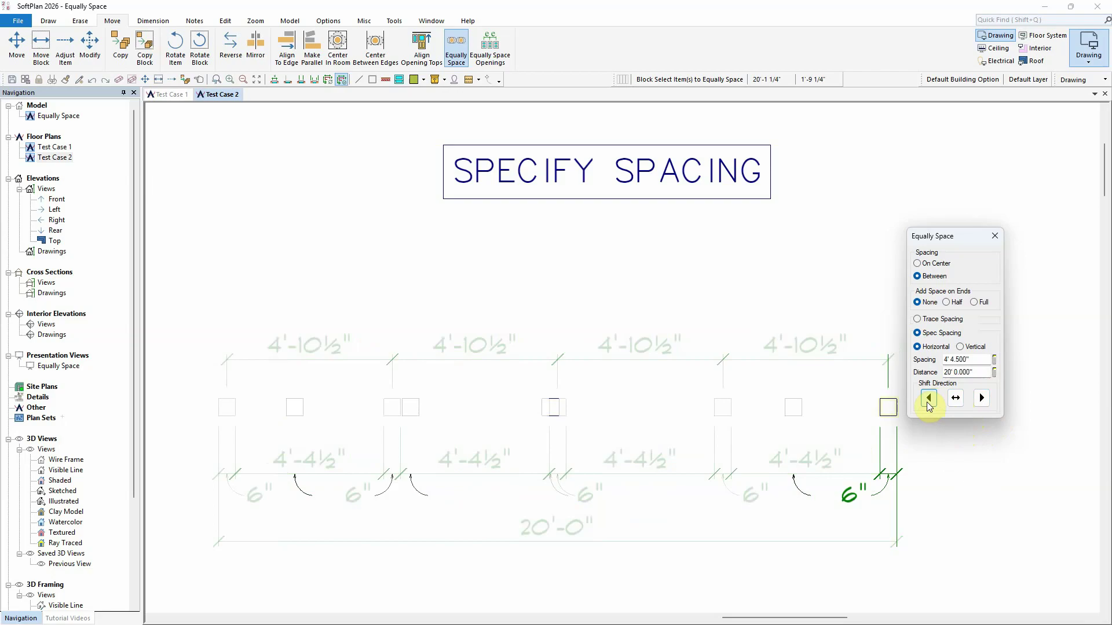
left_click(928, 399)
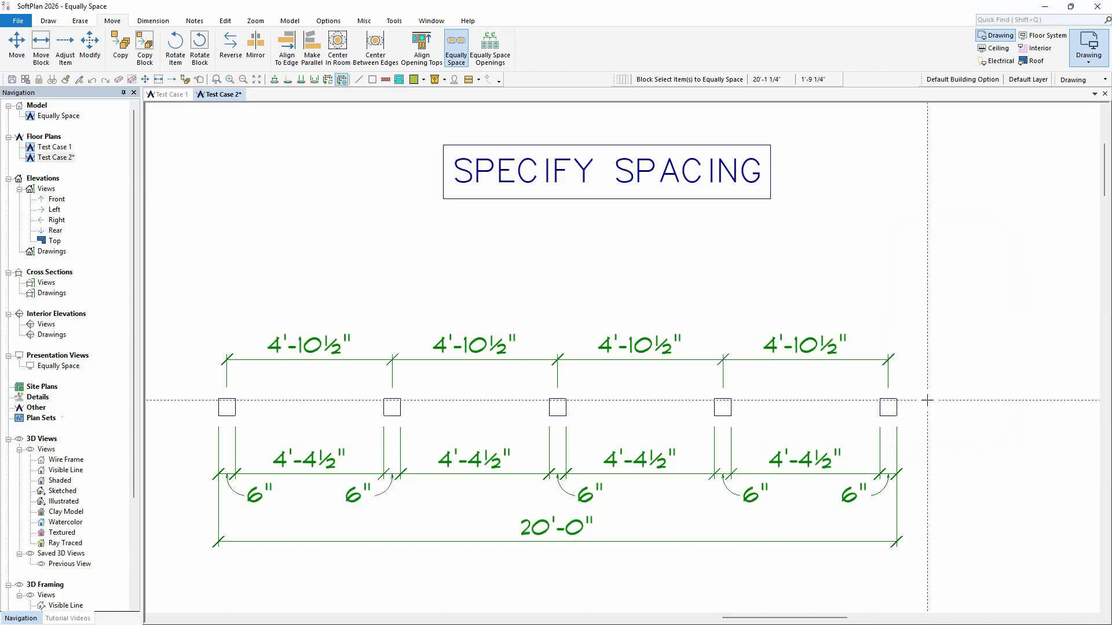
- Block-select the vertical column of posts and move the spacing settings beside it
scroll(920, 400, "down", 10)
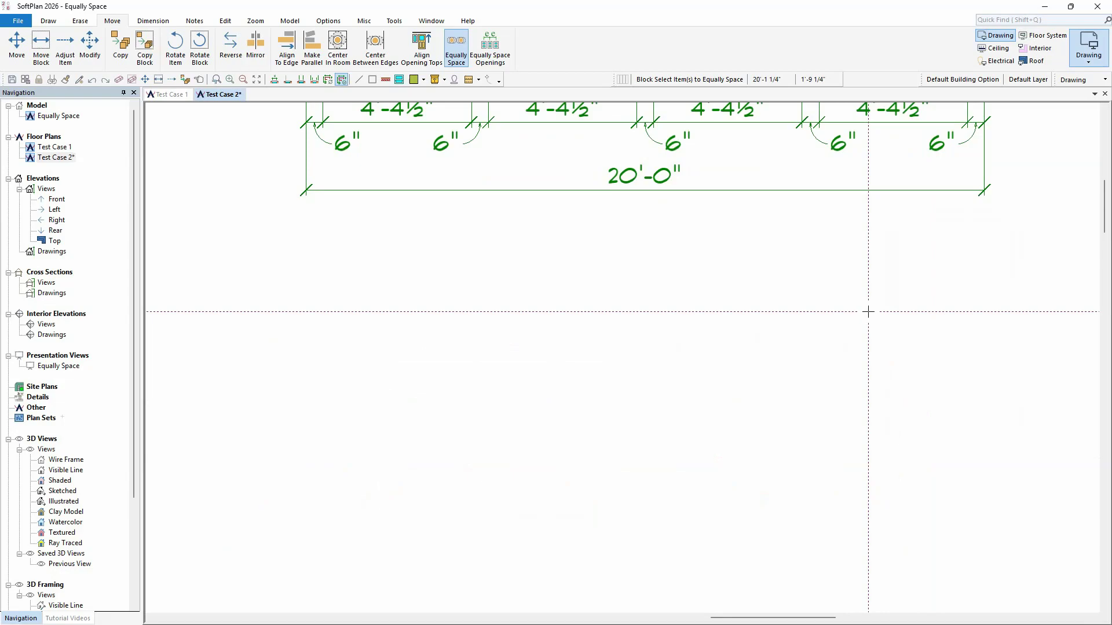
scroll(804, 423, "down", 8)
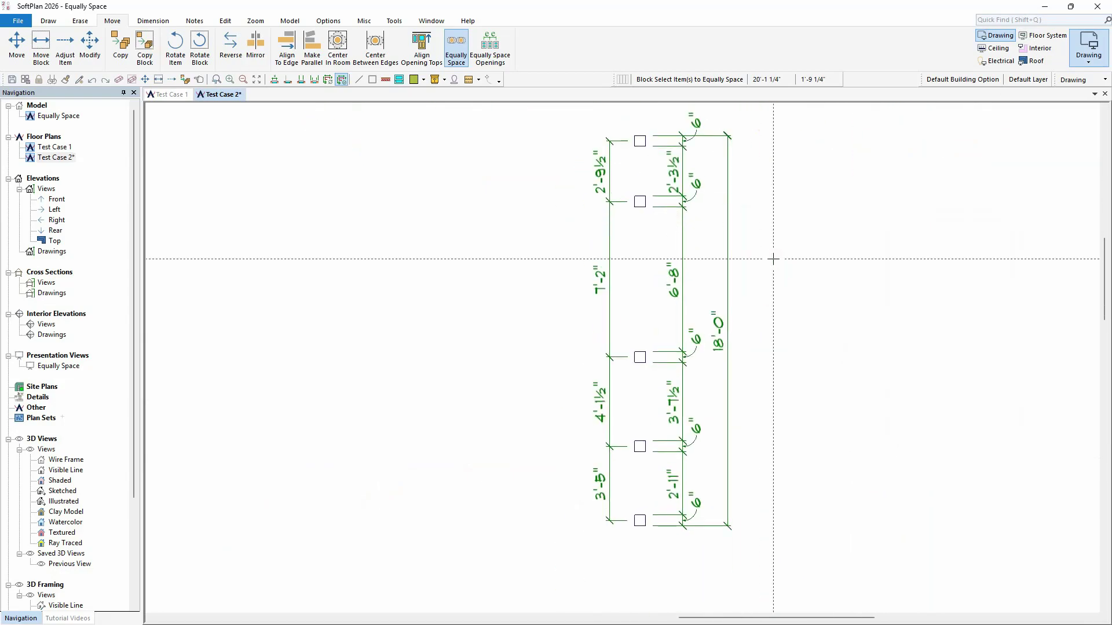
left_click_drag(615, 111, 669, 550)
left_click_drag(742, 492, 843, 239)
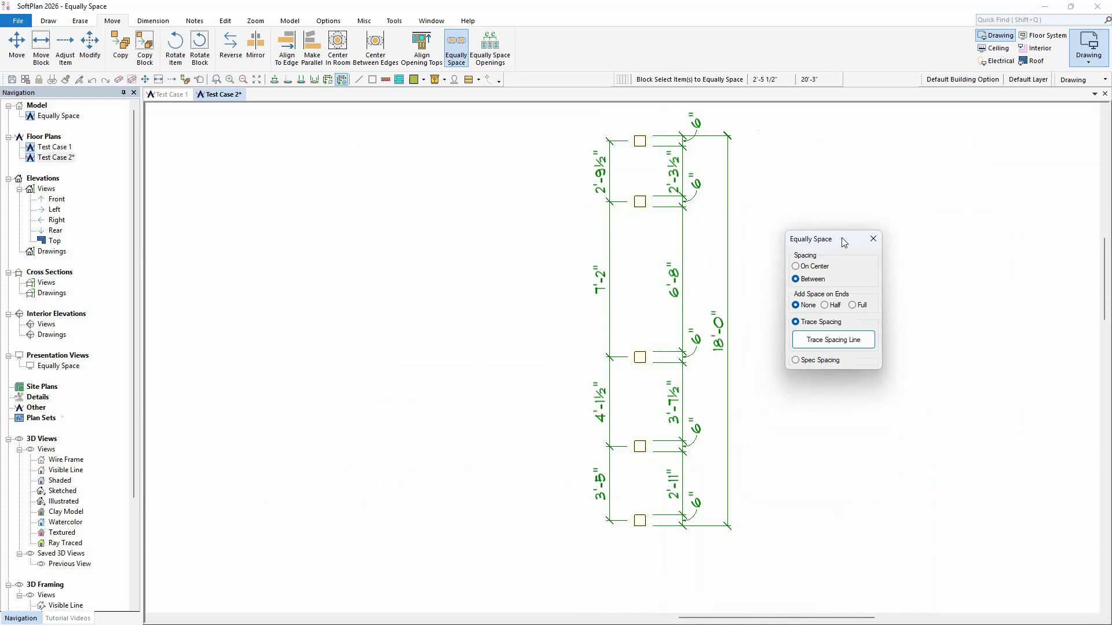
- Set Spec Spacing, Vertical direction, 20' distance, and anchor the preview at the top post
left_click(808, 358)
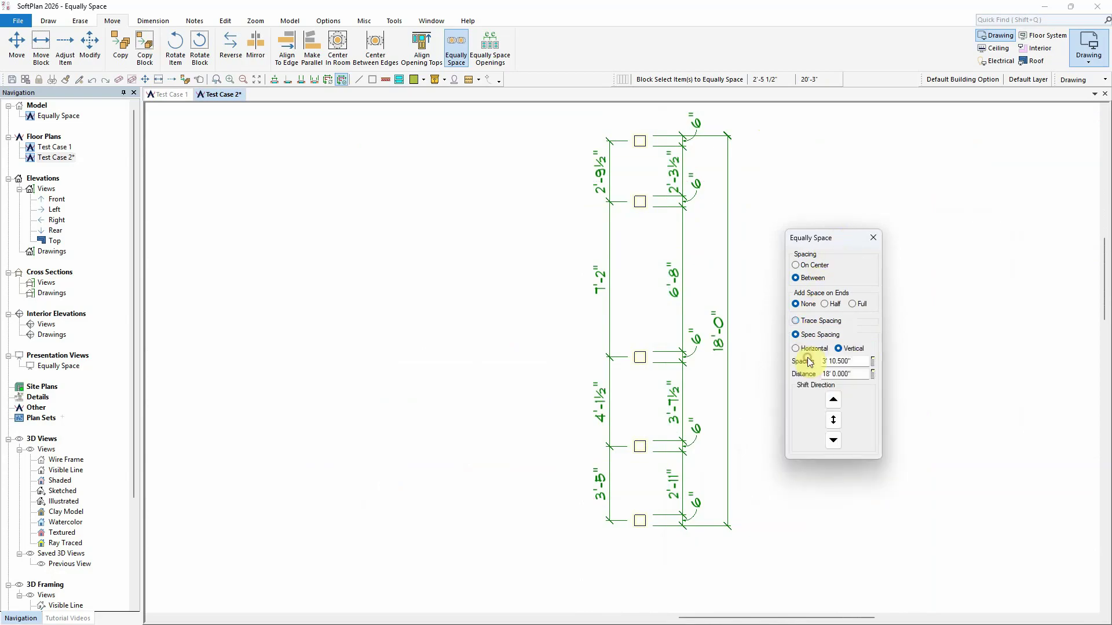
left_click(797, 349)
left_click(838, 349)
left_click(853, 374)
type("20")
key("Return")
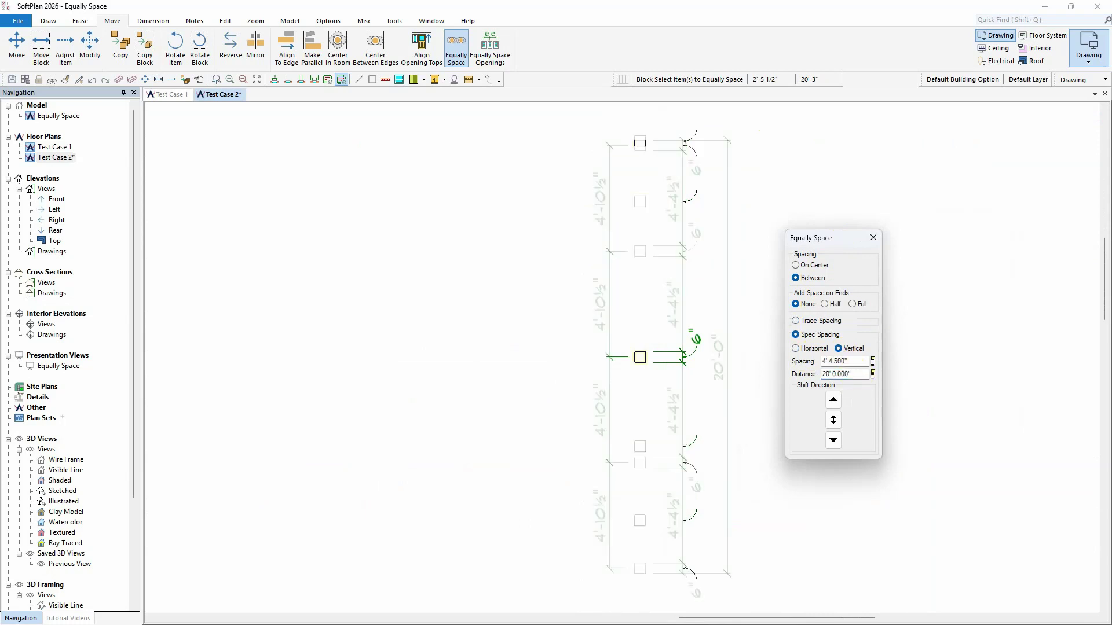
left_click(838, 440)
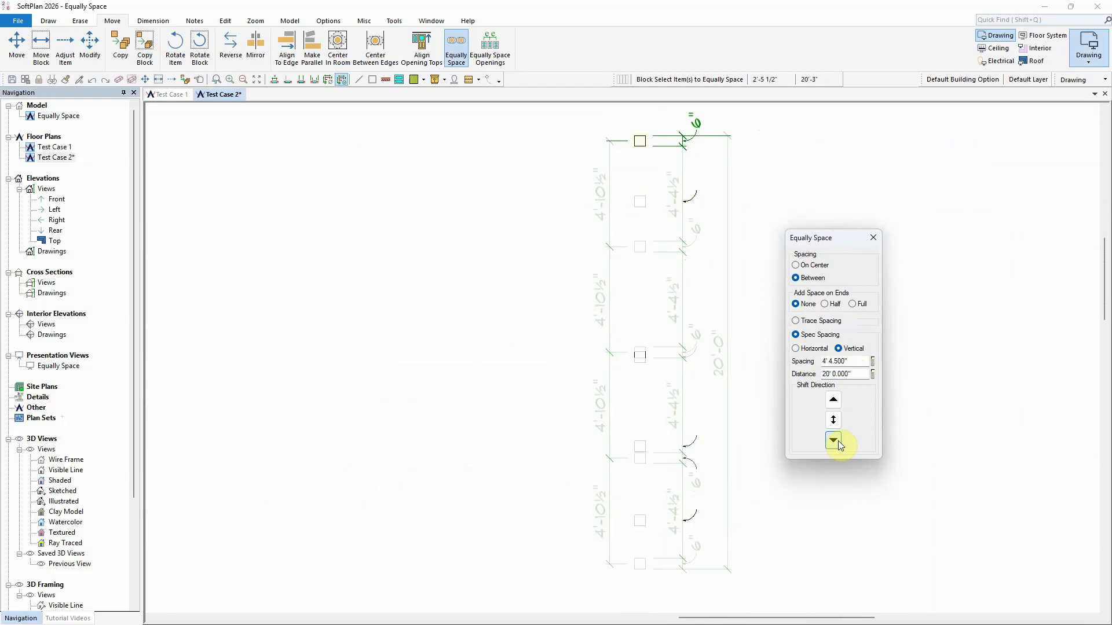